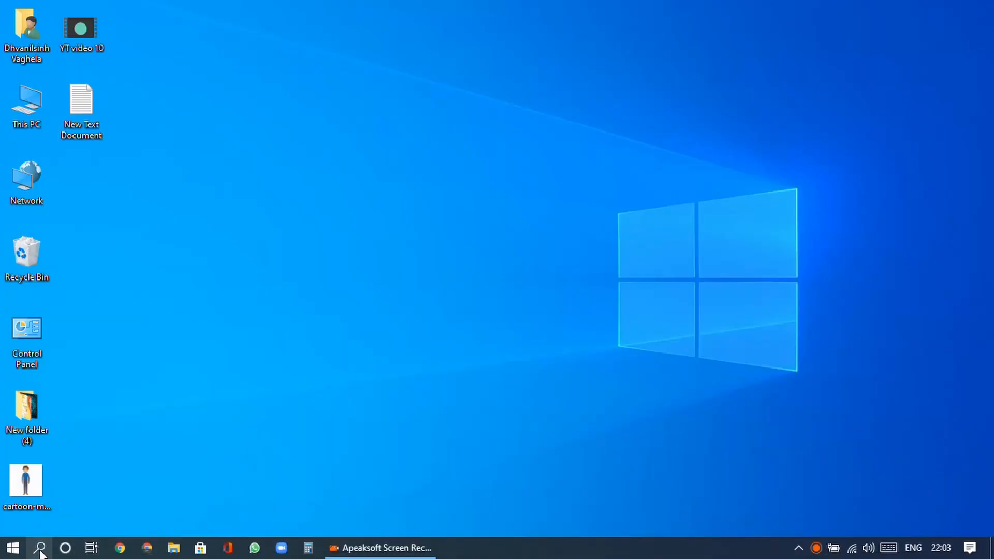
Step: Find and open Paint 3D, and start a new blank project
click(39, 547)
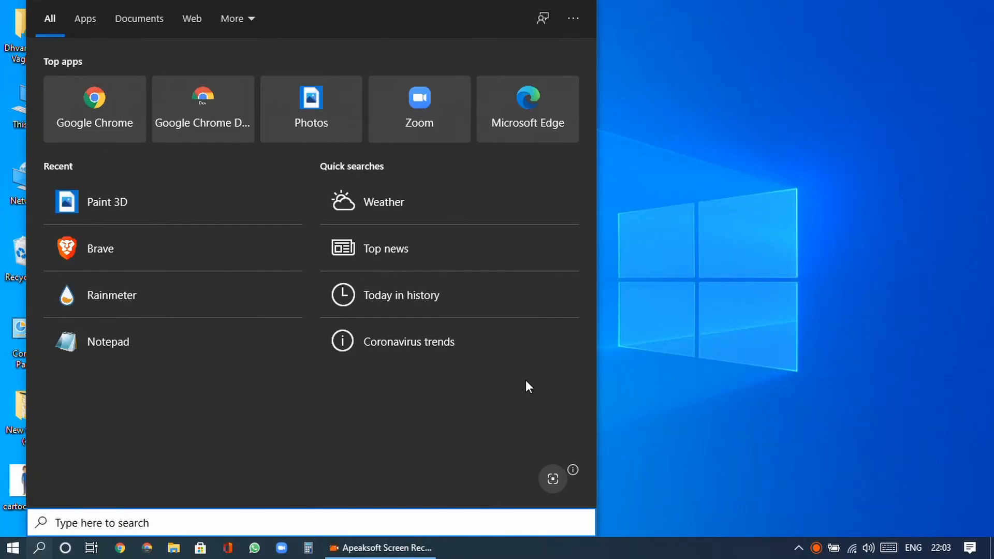
text(paint)
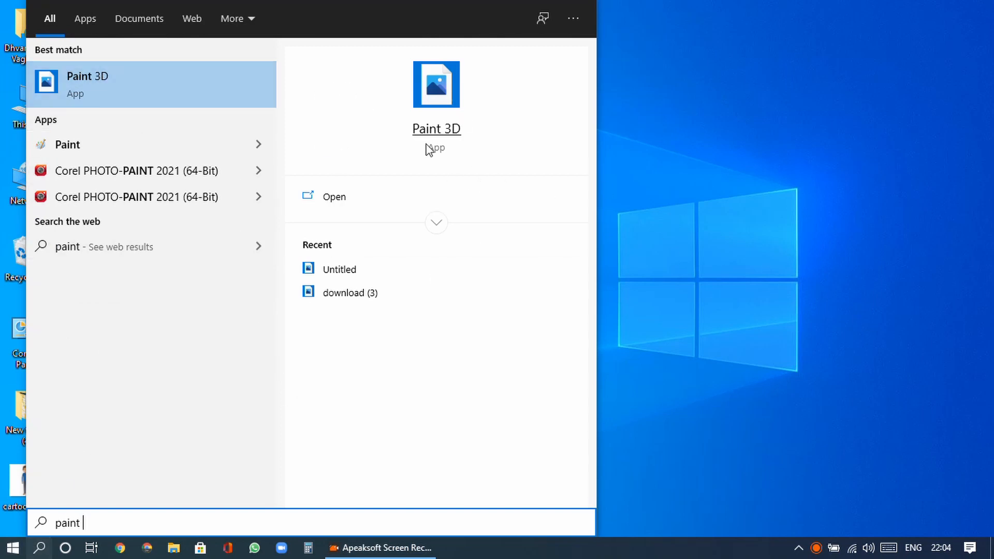
click(334, 200)
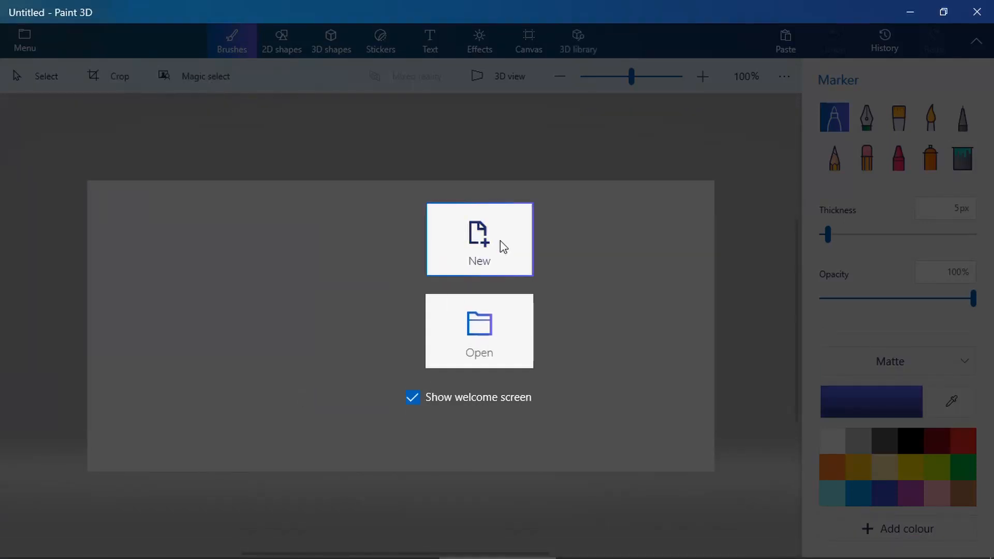
click(503, 245)
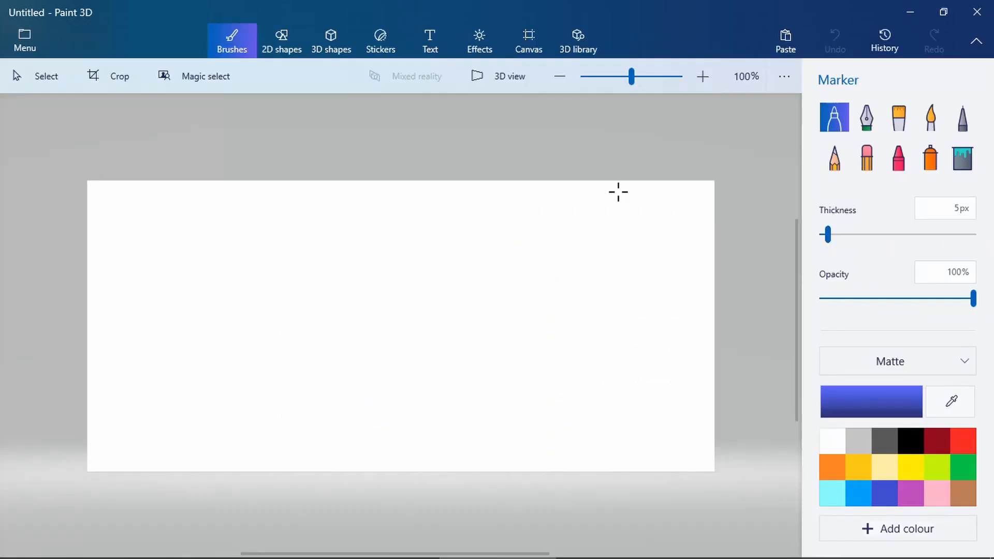
Step: Insert the cartoon man image from the desktop into the project and shrink it slightly to about 987 × 953 px
click(944, 11)
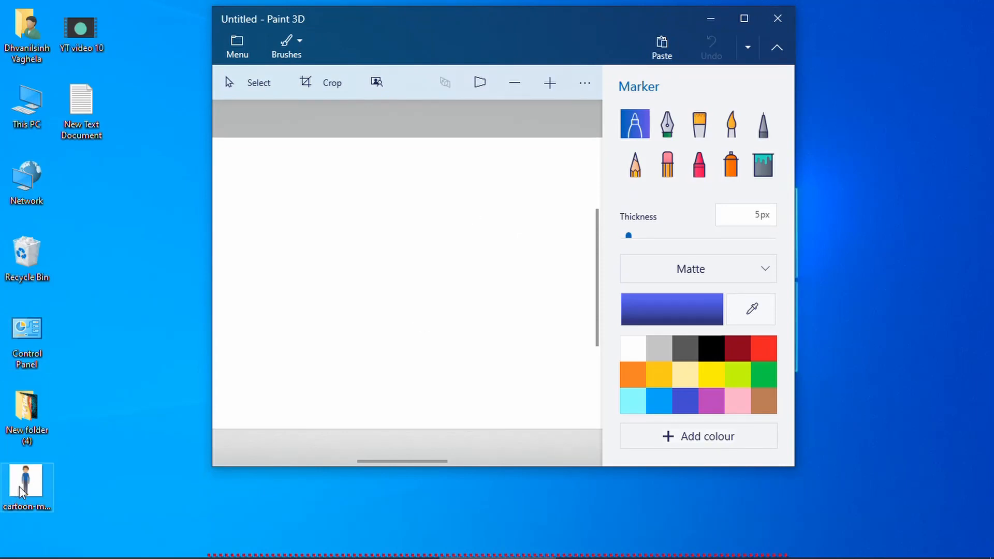
mouse_move(24, 489)
mouse_down()
mouse_move(155, 409)
mouse_move(450, 306)
mouse_move(434, 286)
mouse_up()
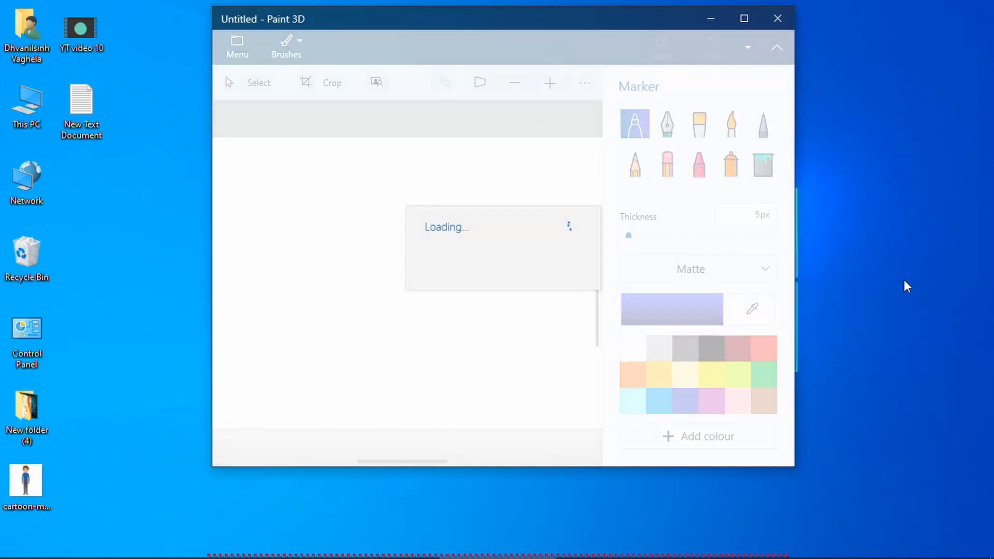
click(744, 18)
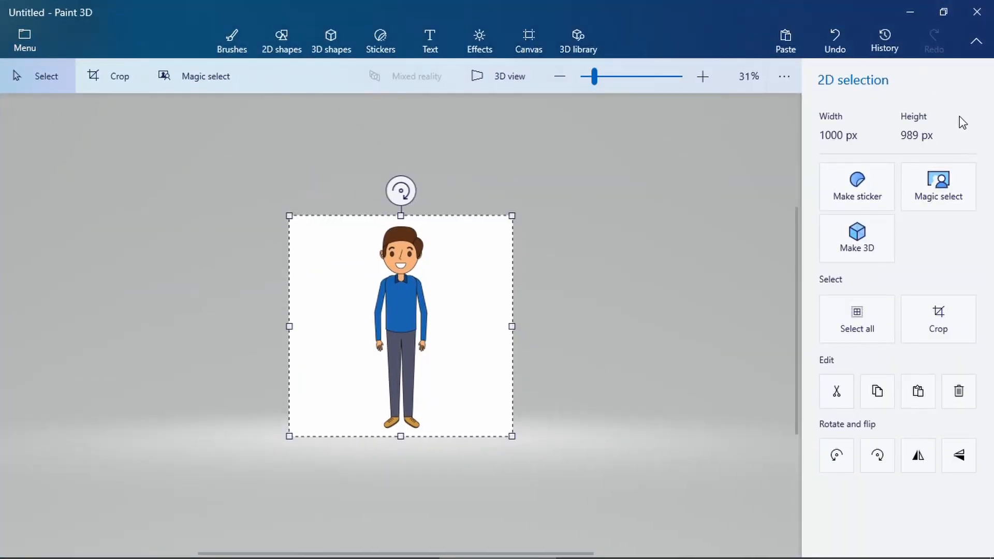
mouse_move(513, 437)
mouse_down()
mouse_move(570, 475)
mouse_move(550, 439)
mouse_move(511, 428)
mouse_up()
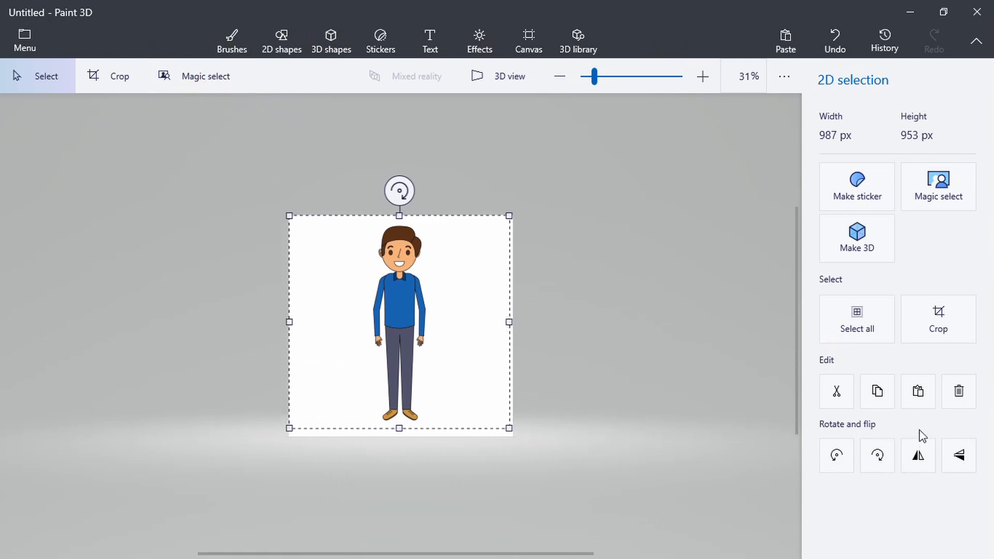
Step: Use Magic select on the image, tightening the focus area closely around the cartoon man, and generate the cutout
click(182, 64)
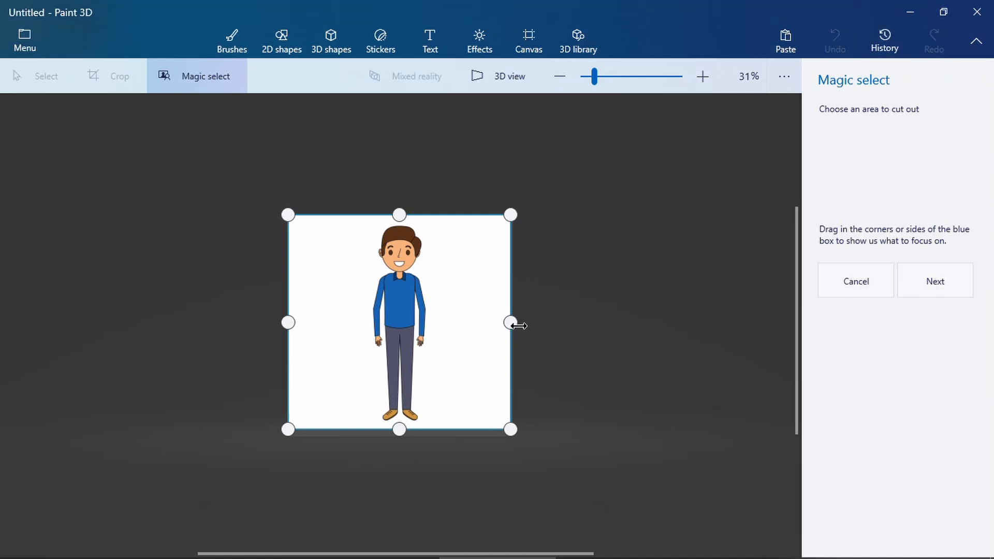
drag(507, 322, 435, 325)
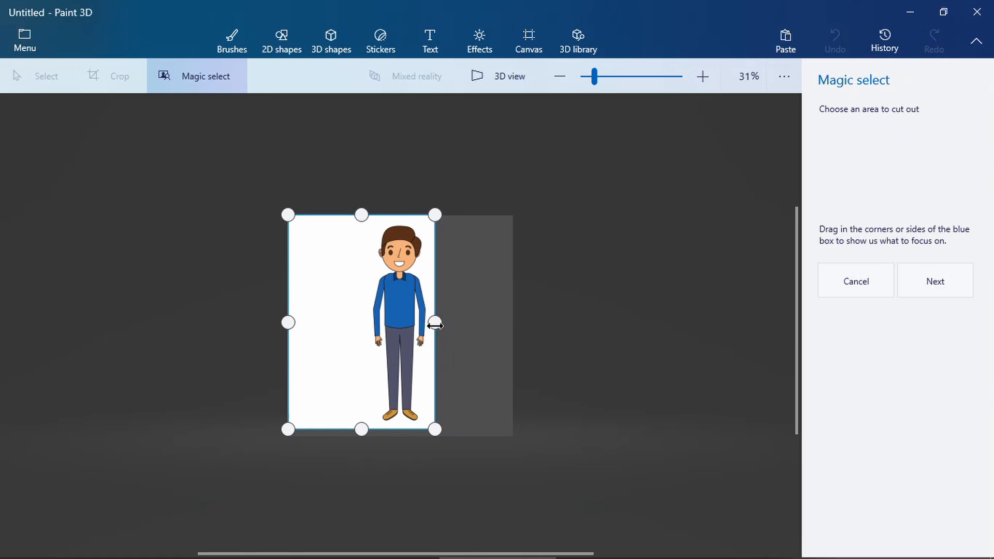
drag(288, 322, 357, 322)
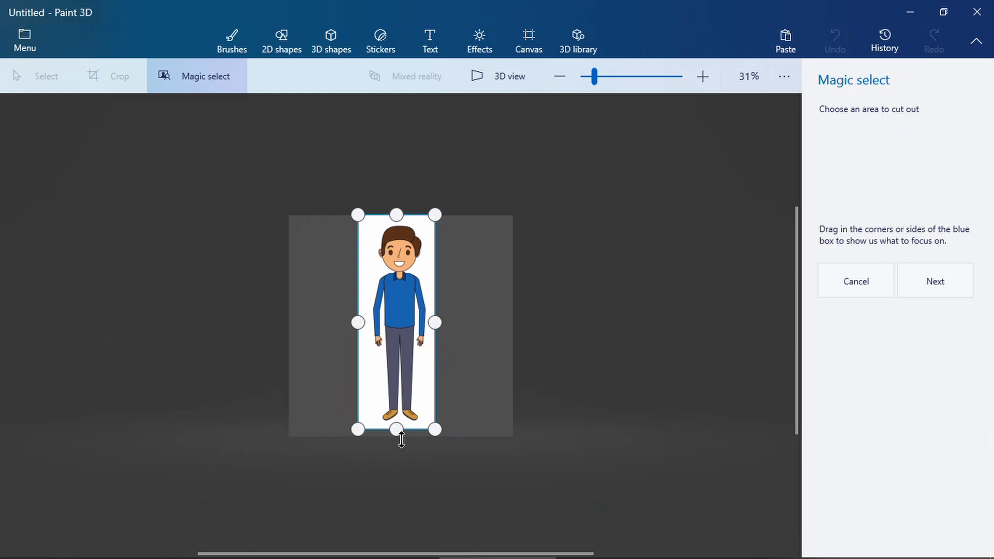
drag(398, 429, 399, 427)
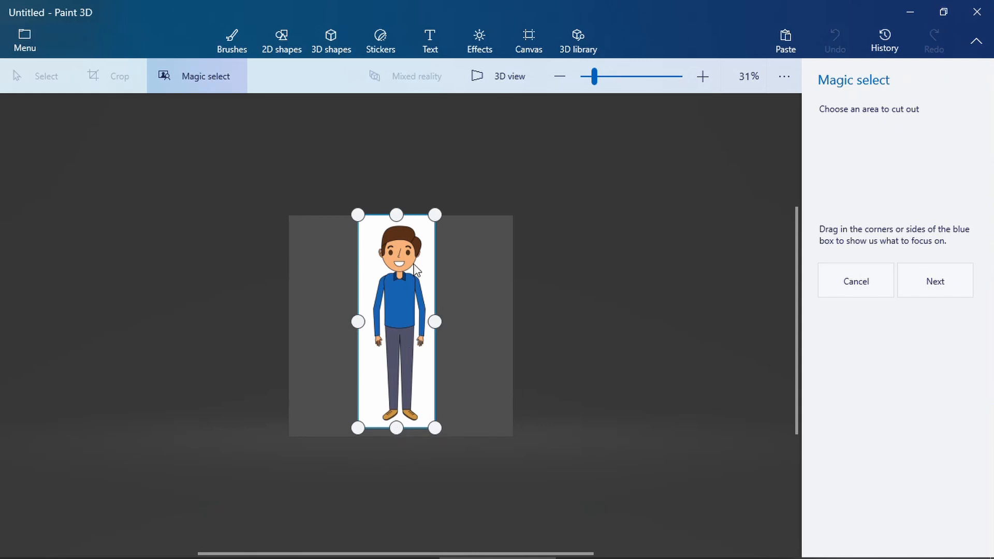
drag(358, 325, 365, 324)
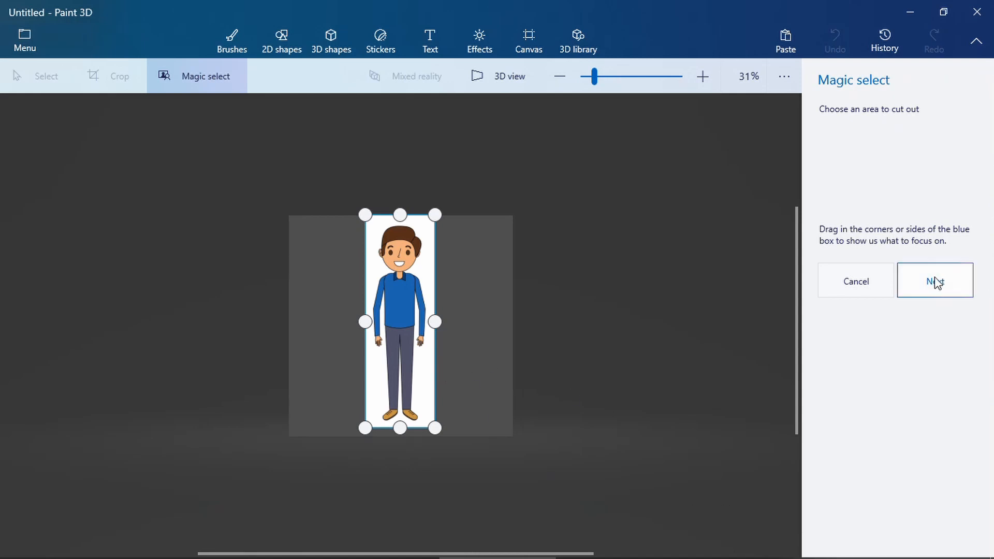
click(962, 279)
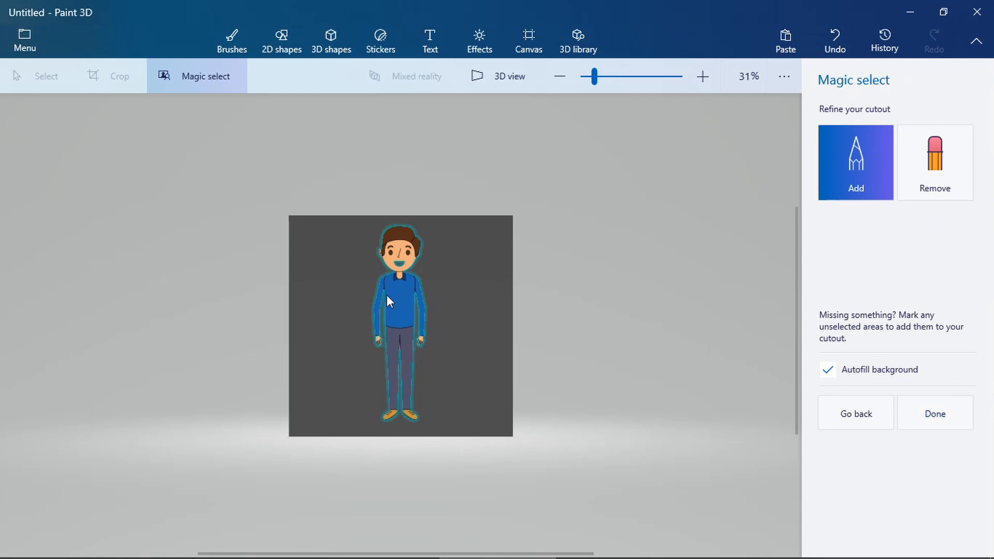
Step: Try adding the gap between the man's arm and body to the cutout, and undo the addition
drag(425, 319, 444, 287)
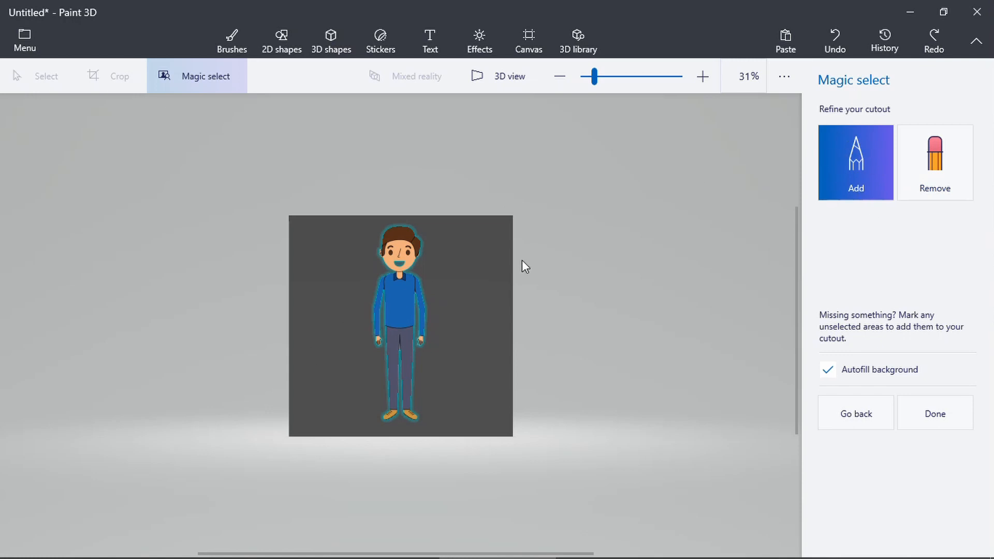
drag(420, 315, 421, 327)
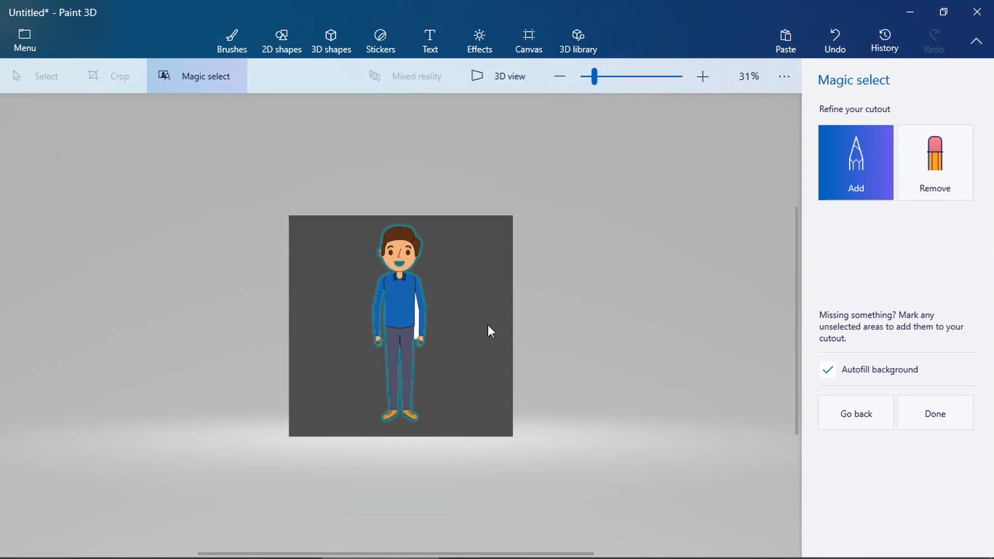
key(ctrl+z)
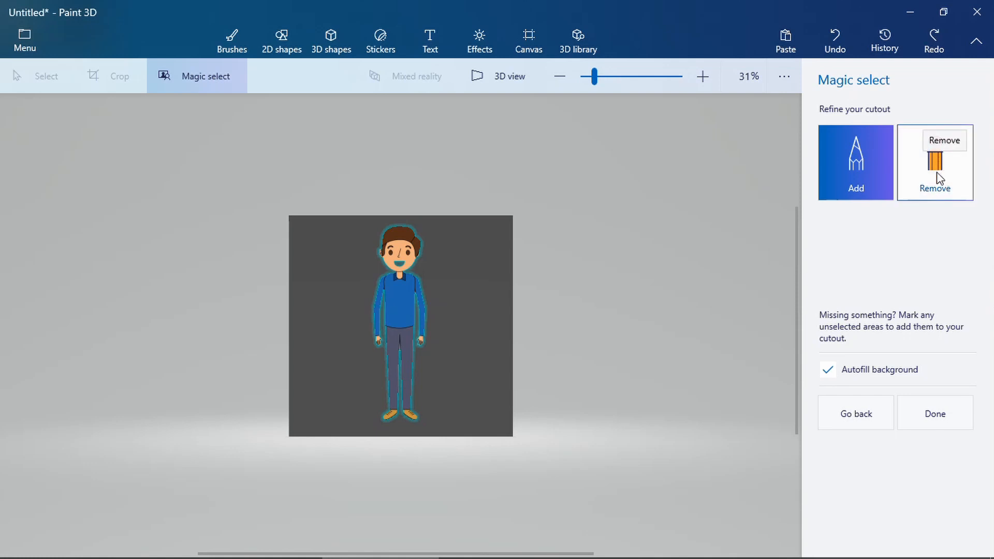
Step: Try removing the man's head from the cutout, and undo the removal
click(957, 152)
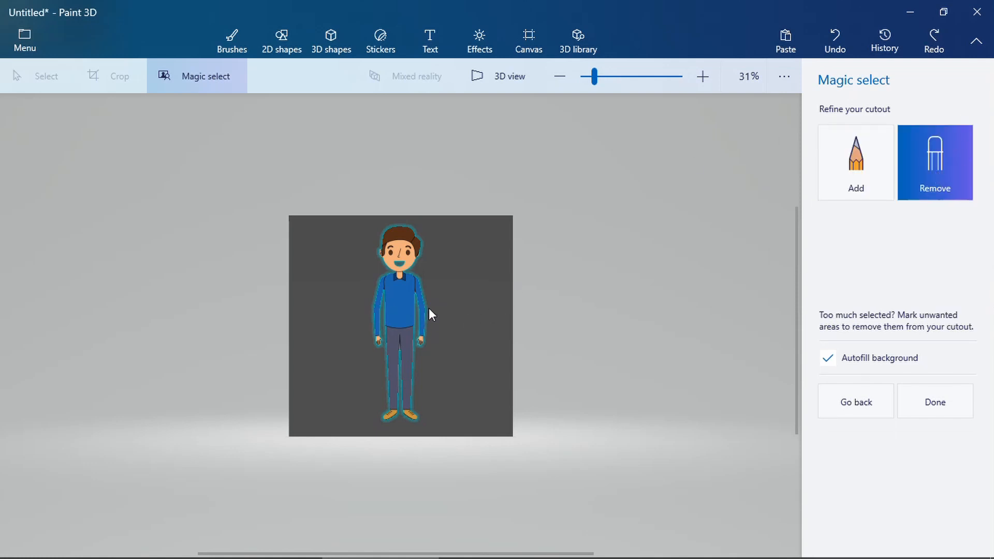
drag(439, 362, 439, 364)
mouse_move(357, 254)
mouse_down()
mouse_move(388, 266)
mouse_move(401, 248)
mouse_up()
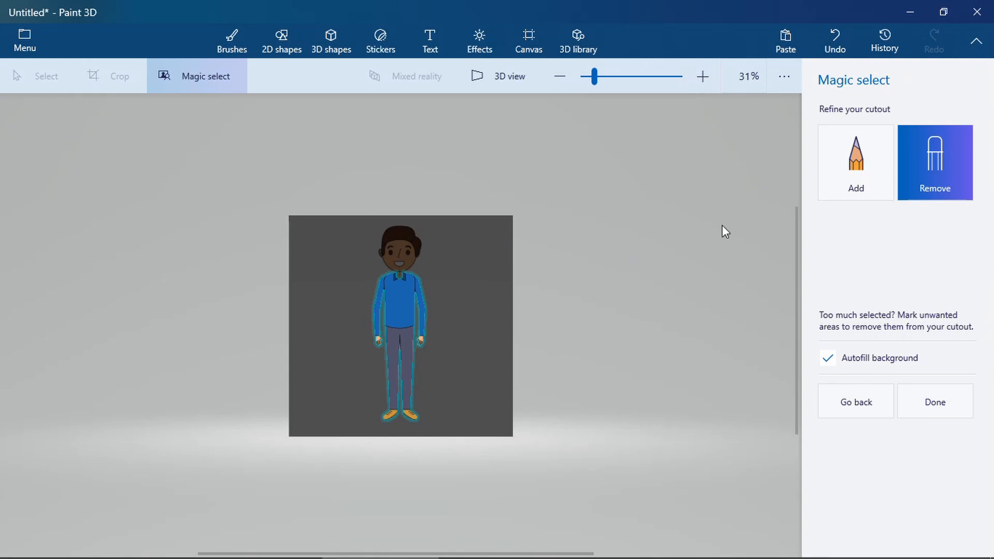
key(ctrl+z)
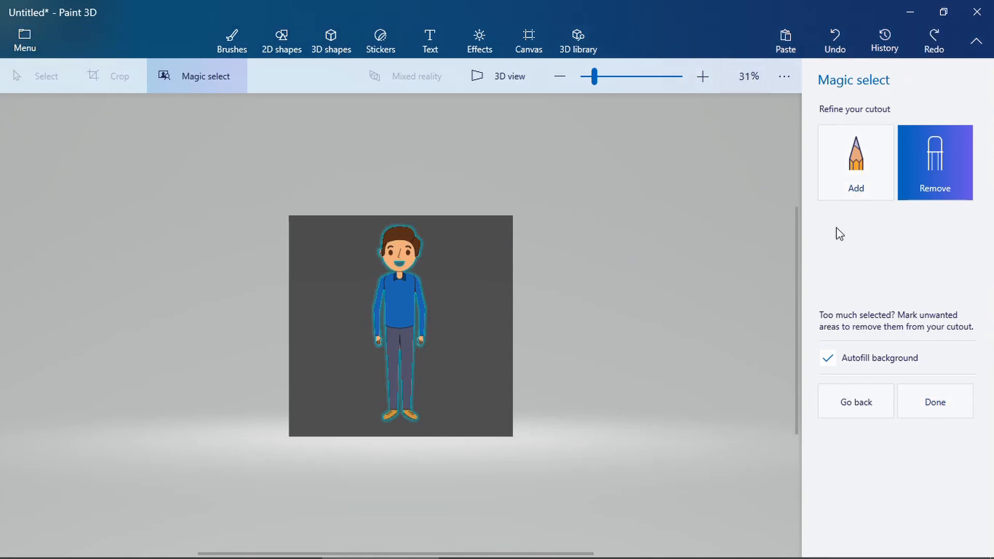
Step: Finish the cutout, move the man off the white background image, and delete that leftover background
click(935, 402)
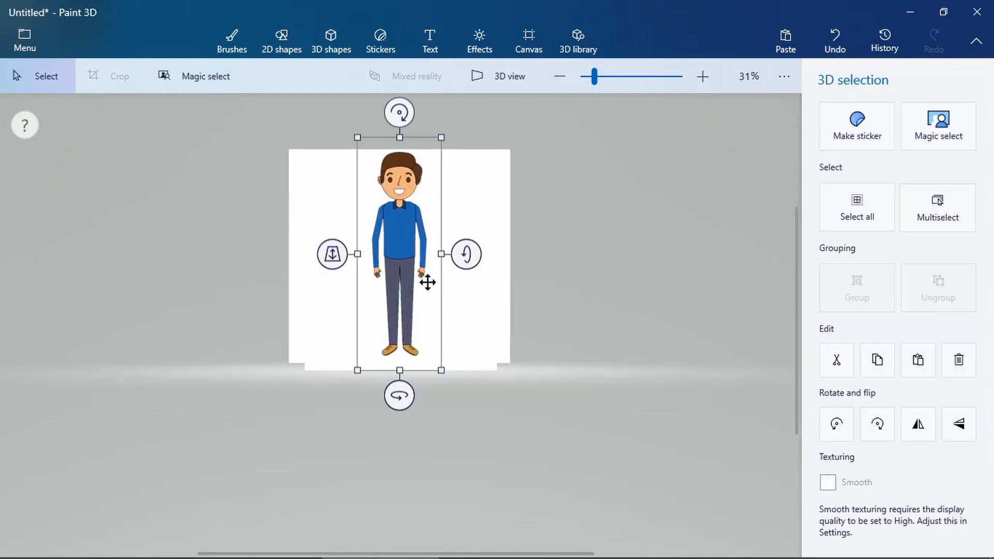
drag(393, 233, 524, 262)
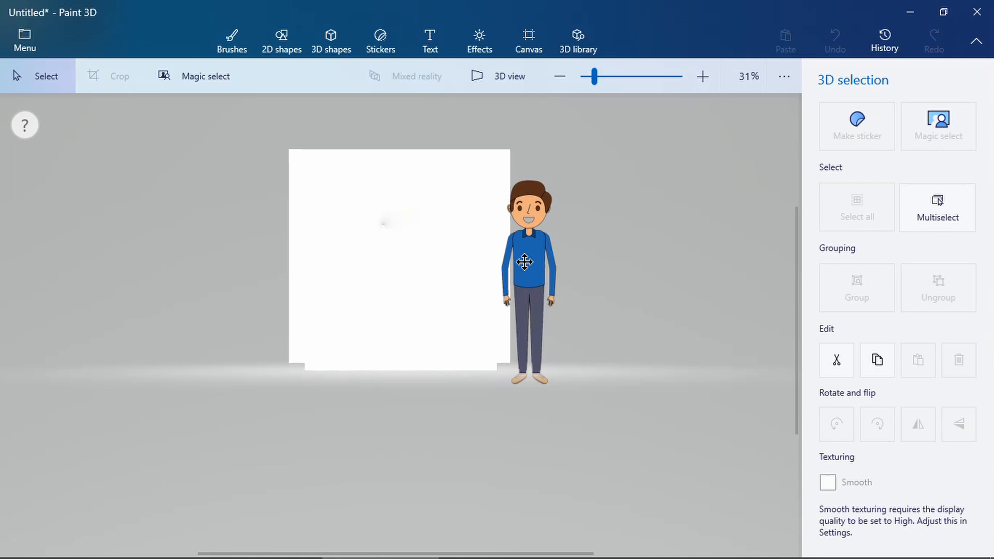
click(402, 257)
drag(381, 308, 206, 368)
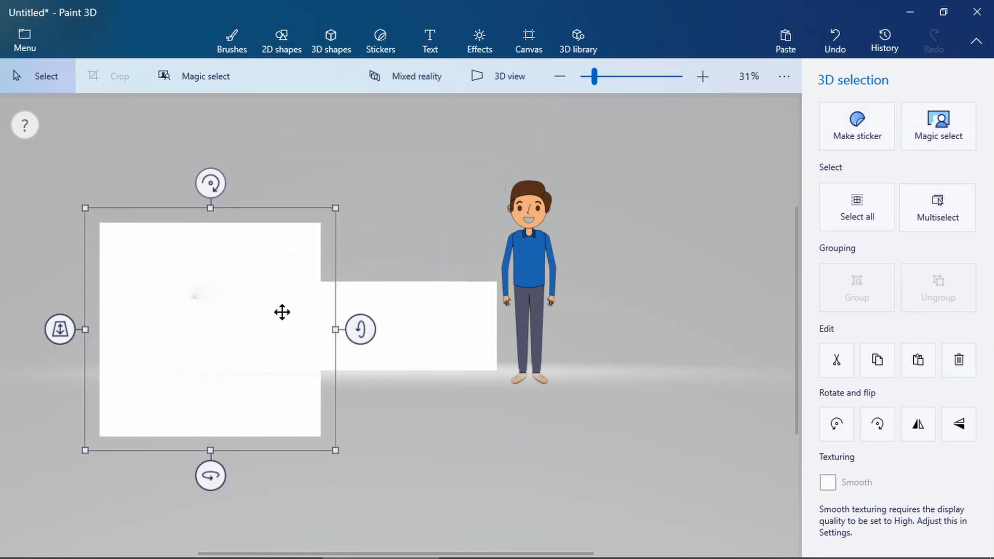
key(Delete)
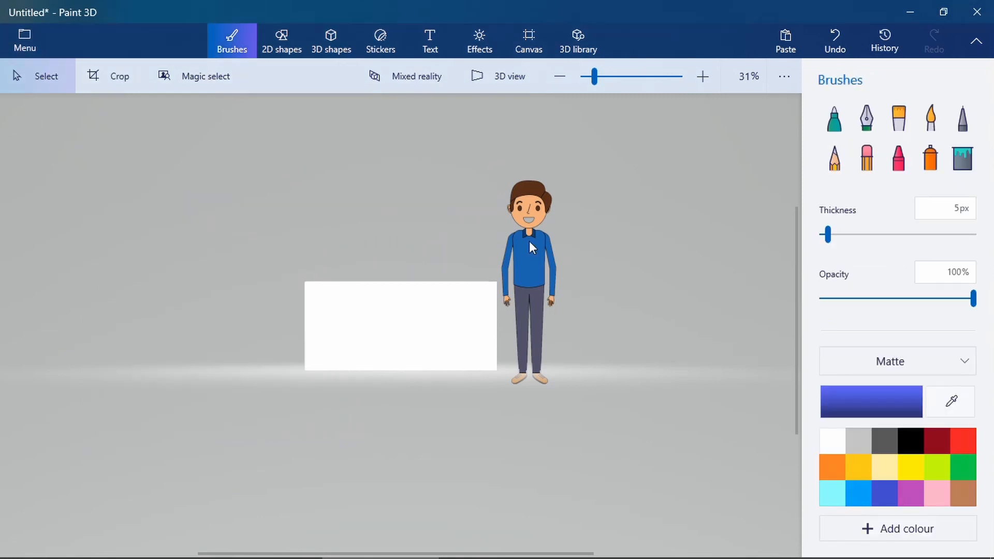
Step: Move the cut-out man back over the middle of the white canvas
drag(504, 282, 461, 304)
click(532, 208)
drag(517, 260, 417, 284)
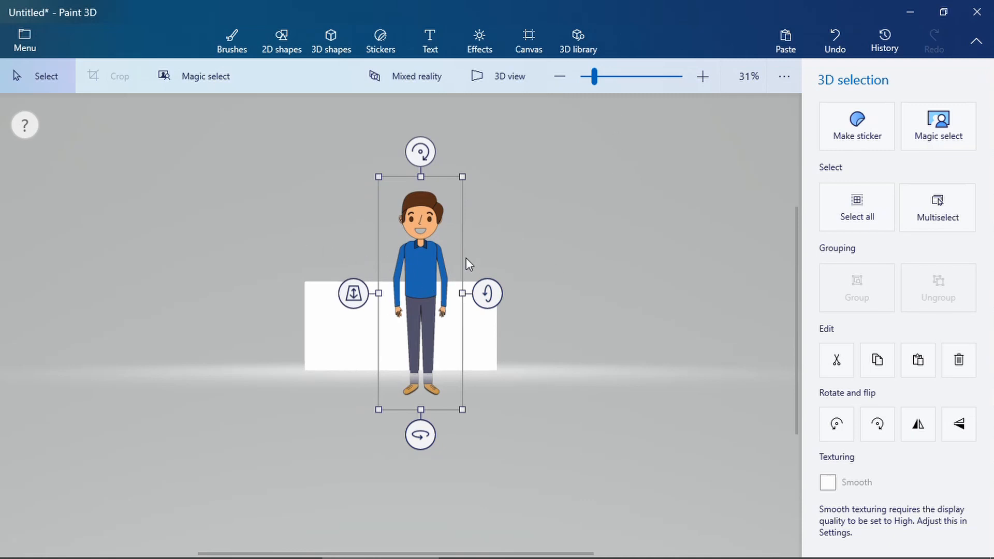
Step: Hide the canvas behind the man and nudge the figure slightly
click(532, 35)
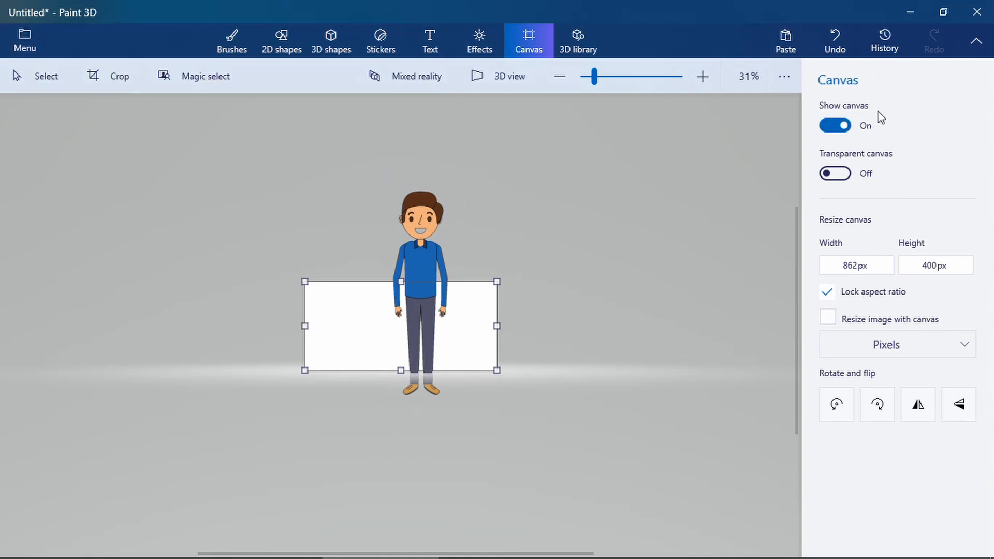
click(836, 125)
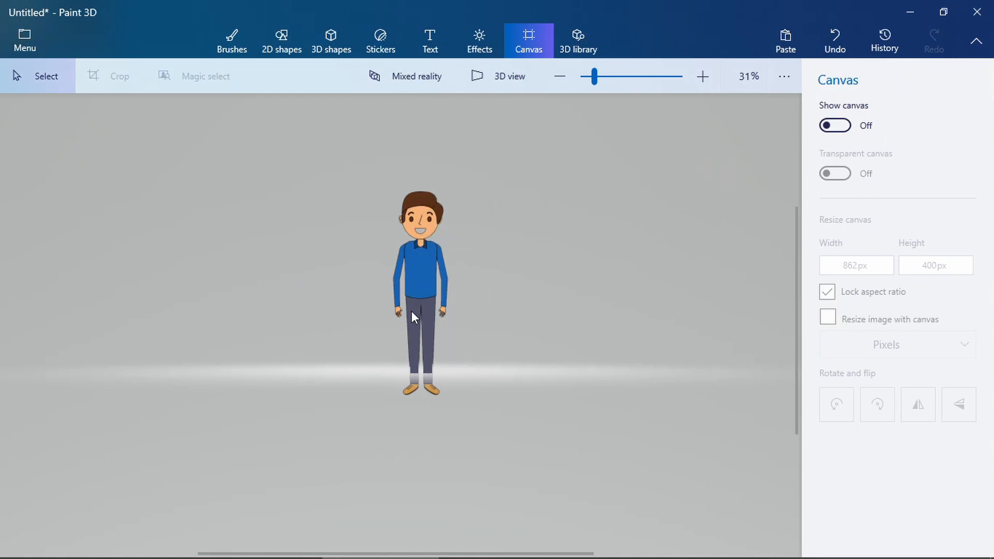
click(434, 267)
mouse_move(433, 266)
mouse_down()
mouse_move(524, 267)
mouse_move(441, 268)
mouse_up()
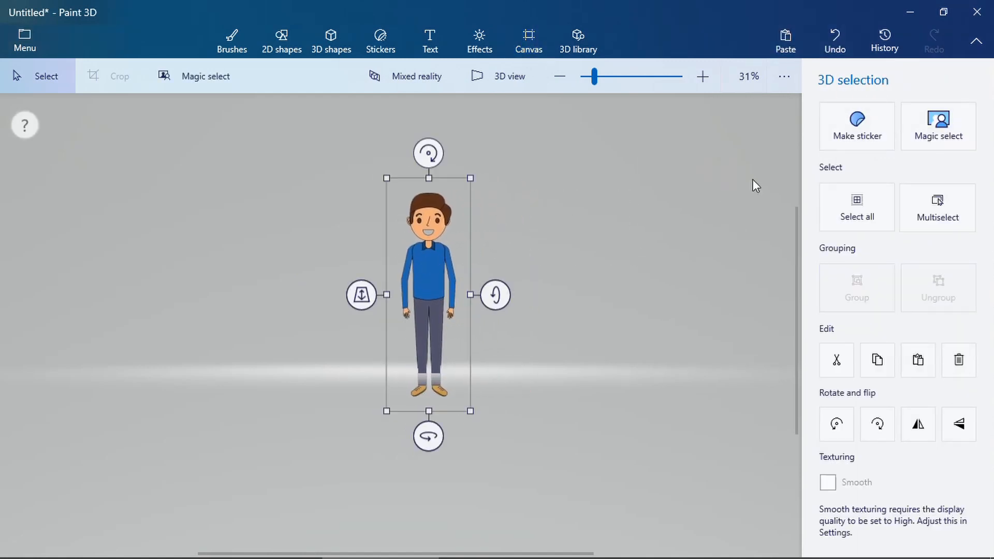
Step: Save a copy as a PNG image with transparency on the Desktop, named Untitled
click(19, 34)
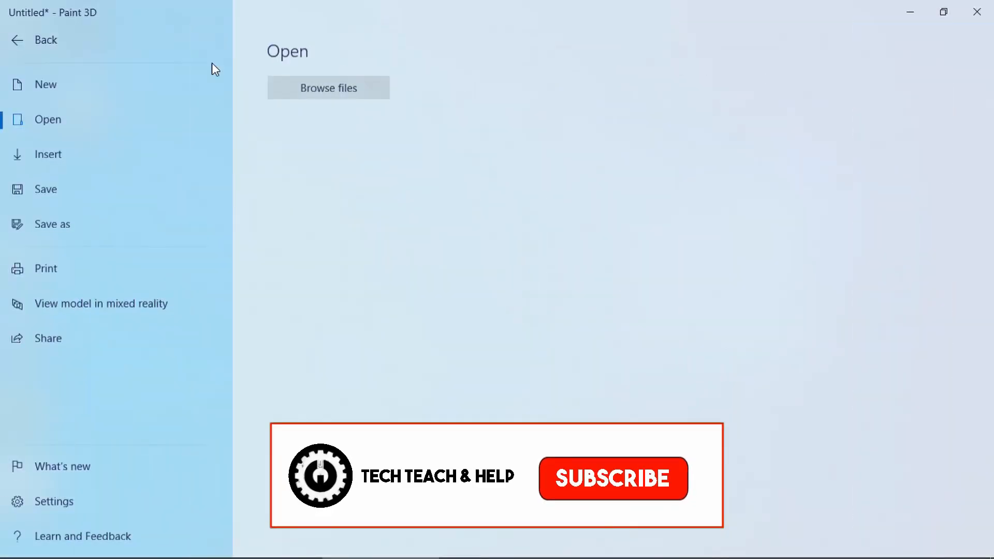
click(66, 227)
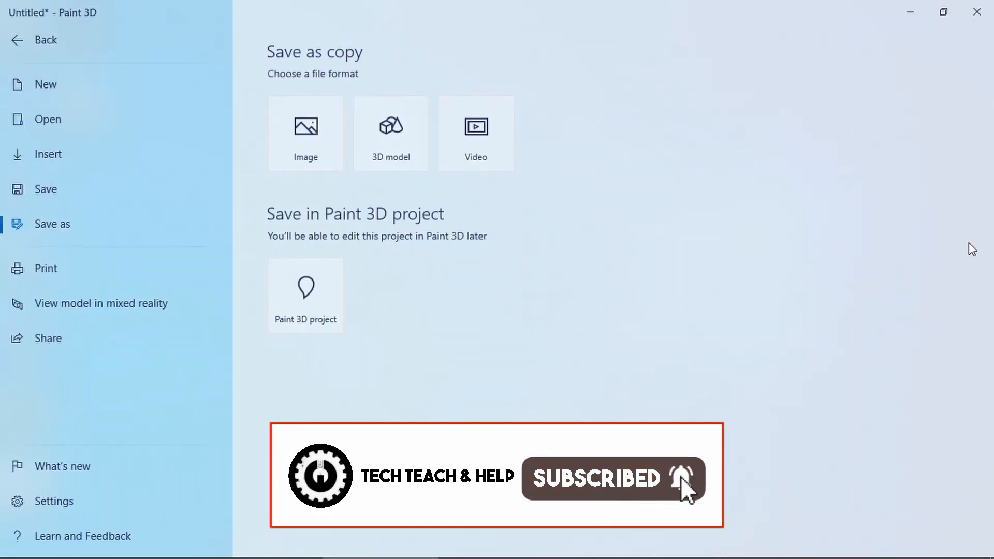
click(316, 134)
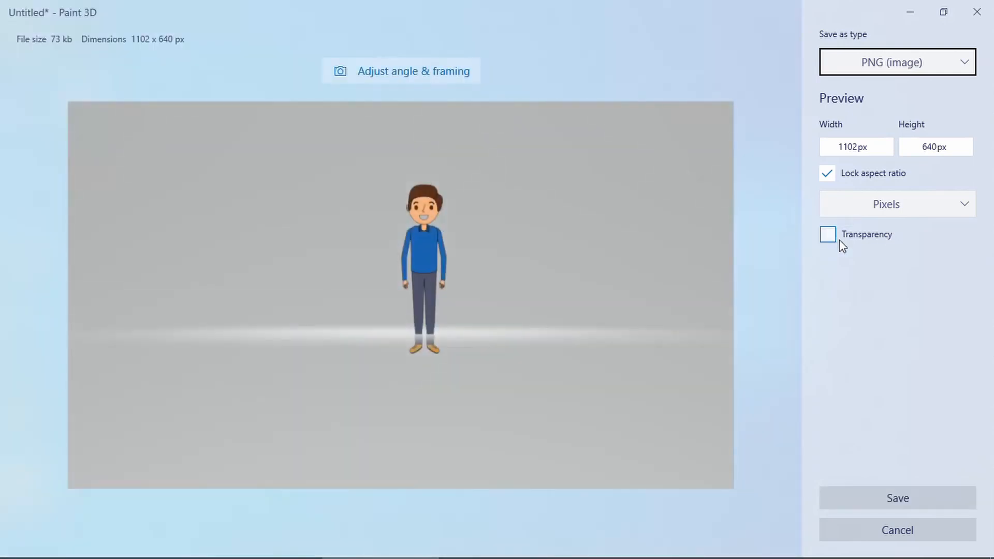
click(829, 235)
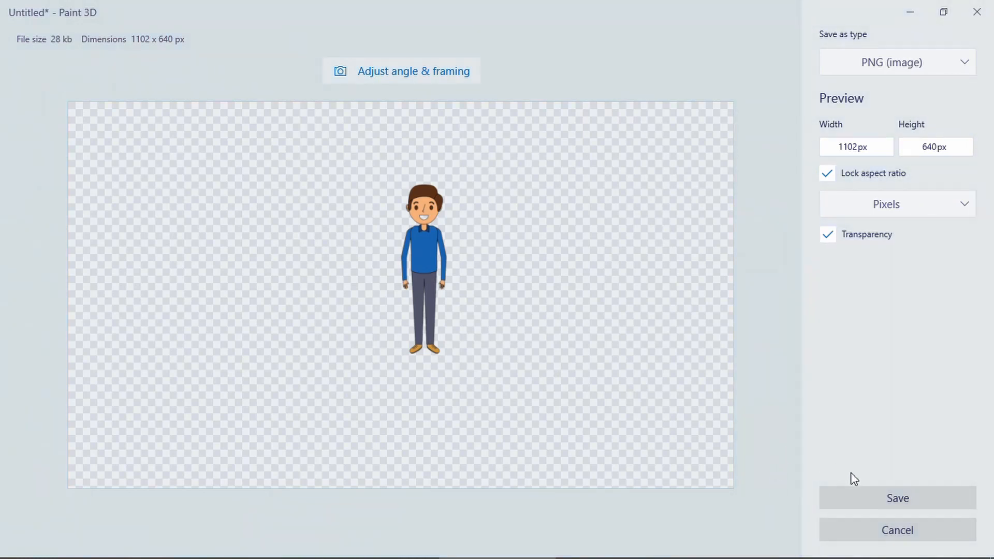
click(896, 500)
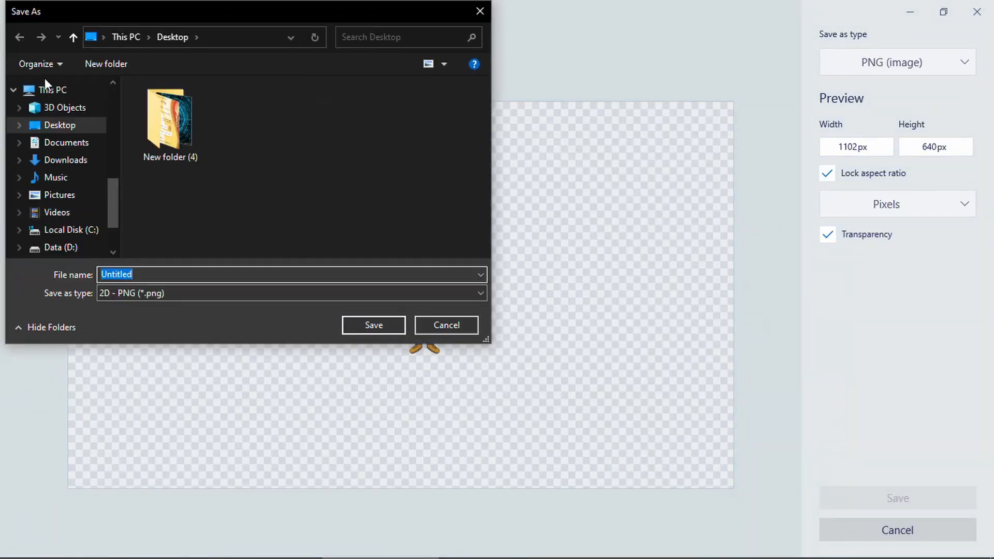
click(46, 126)
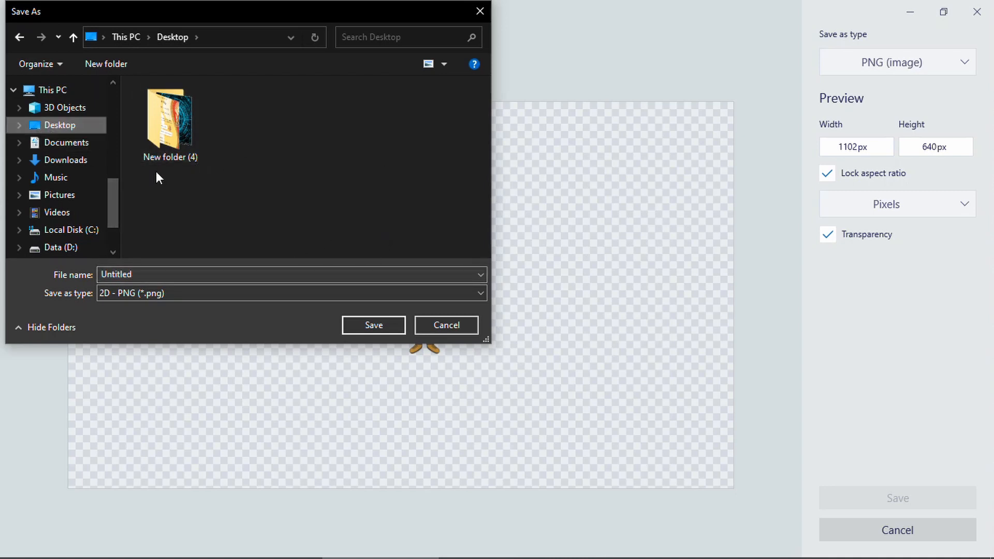
click(373, 324)
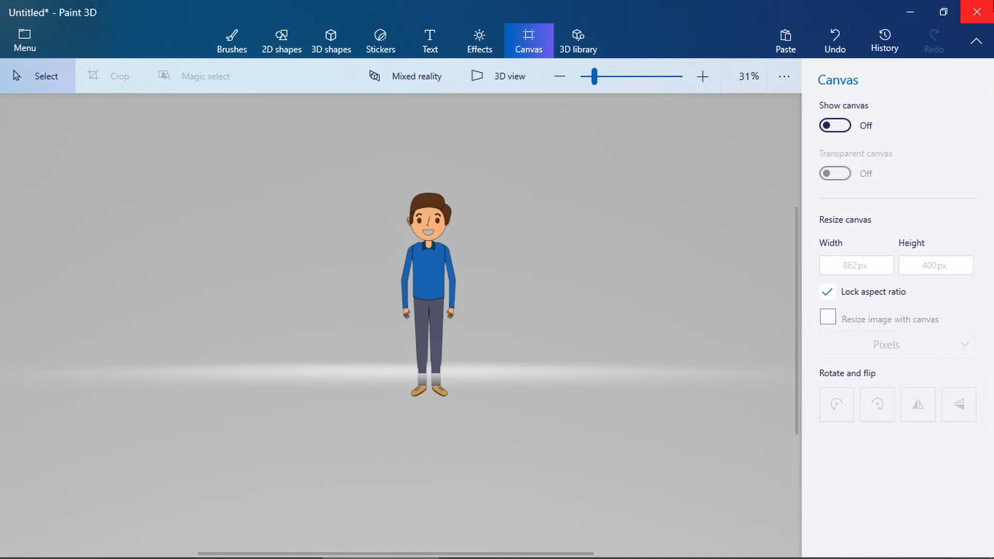
Step: Close Paint 3D without saving the untitled project
click(976, 11)
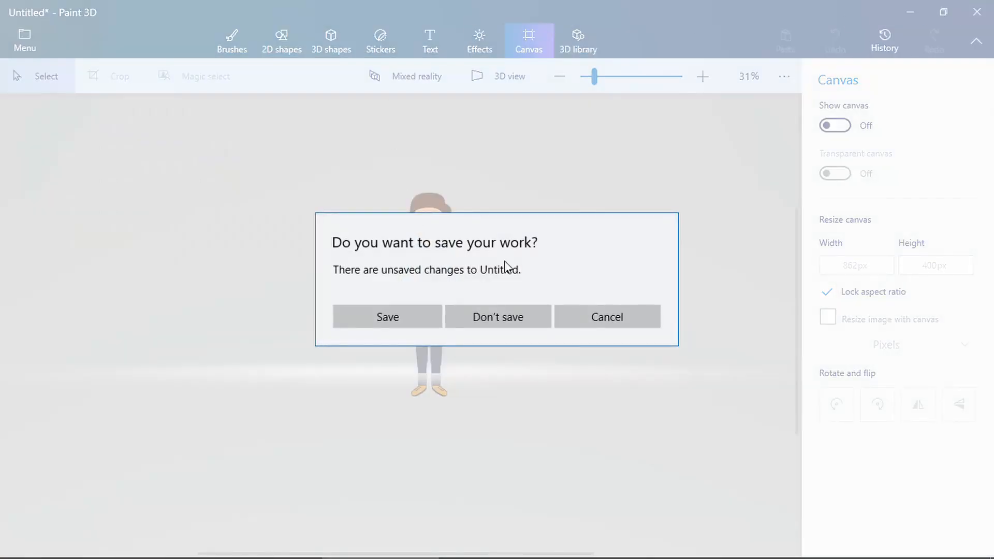
click(505, 313)
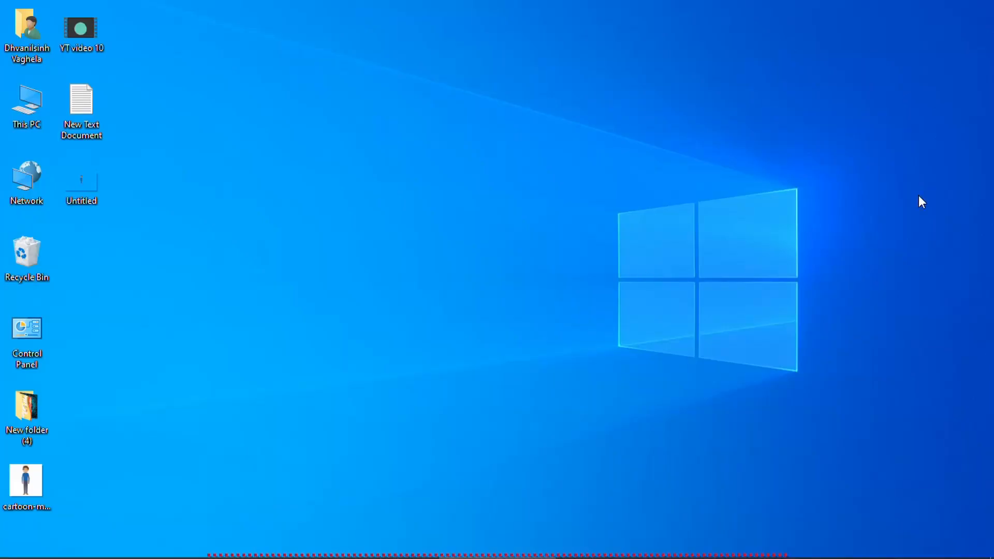
Step: View the original cartoon man JPG and the exported Untitled.png from the desktop in Photos to compare their backgrounds
click(37, 469)
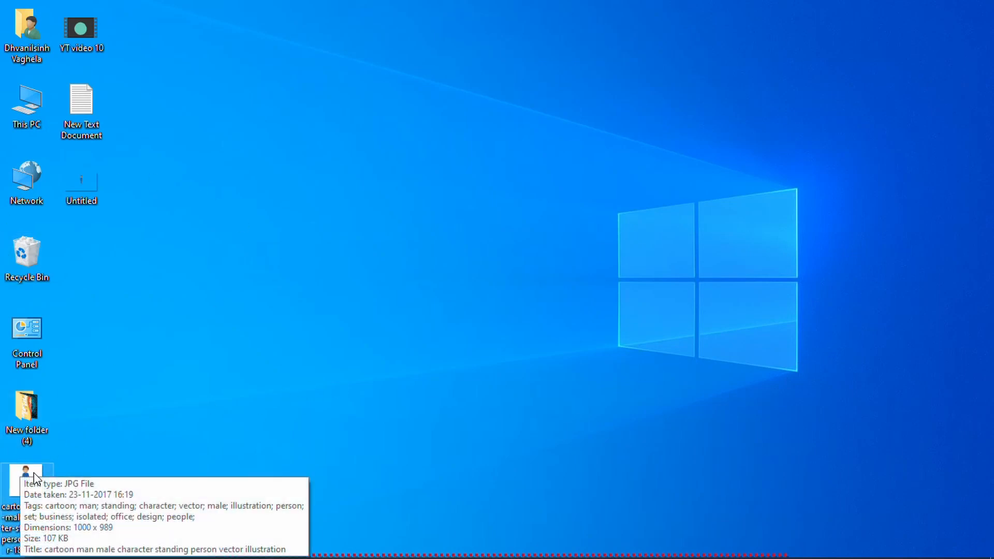
double_click(33, 474)
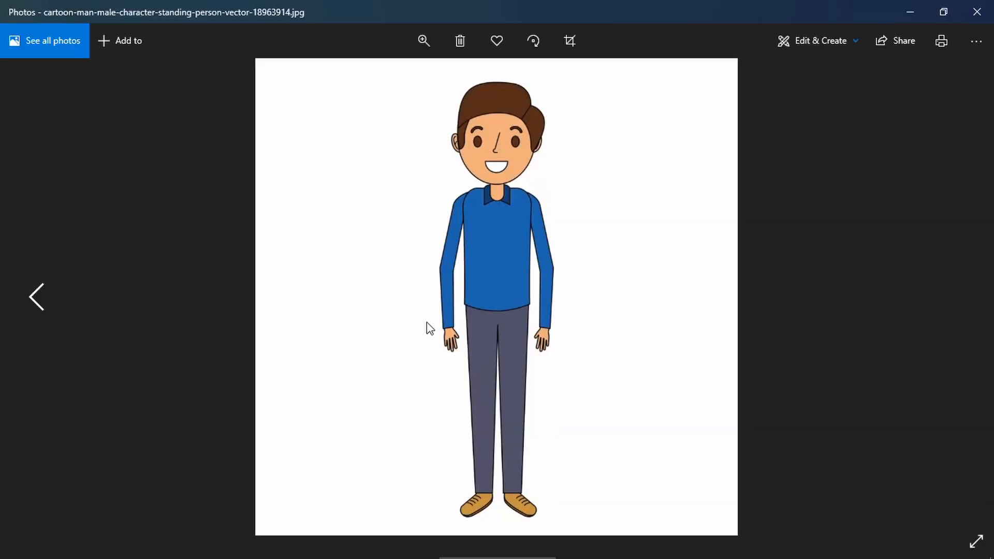
click(977, 12)
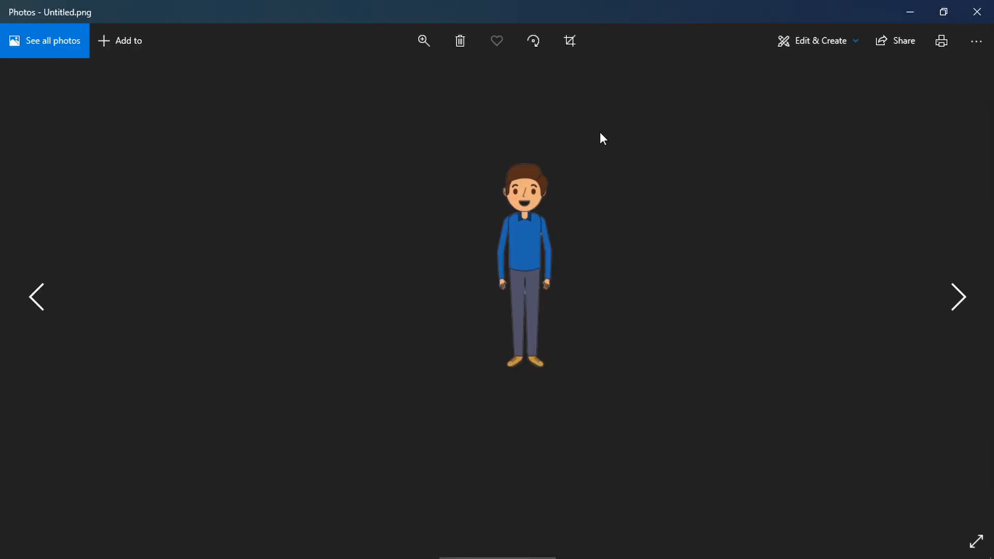
scroll(555, 252, up, 1)
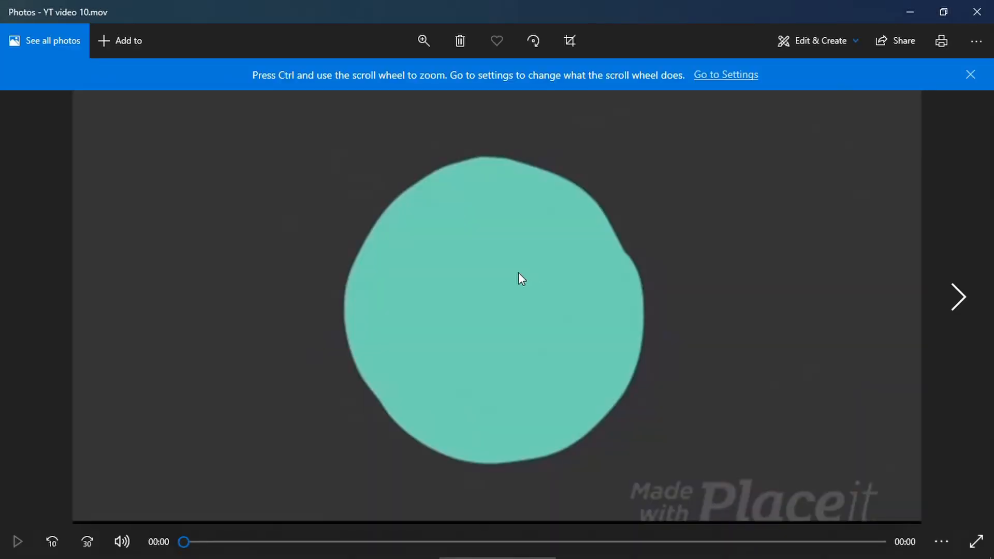
click(959, 294)
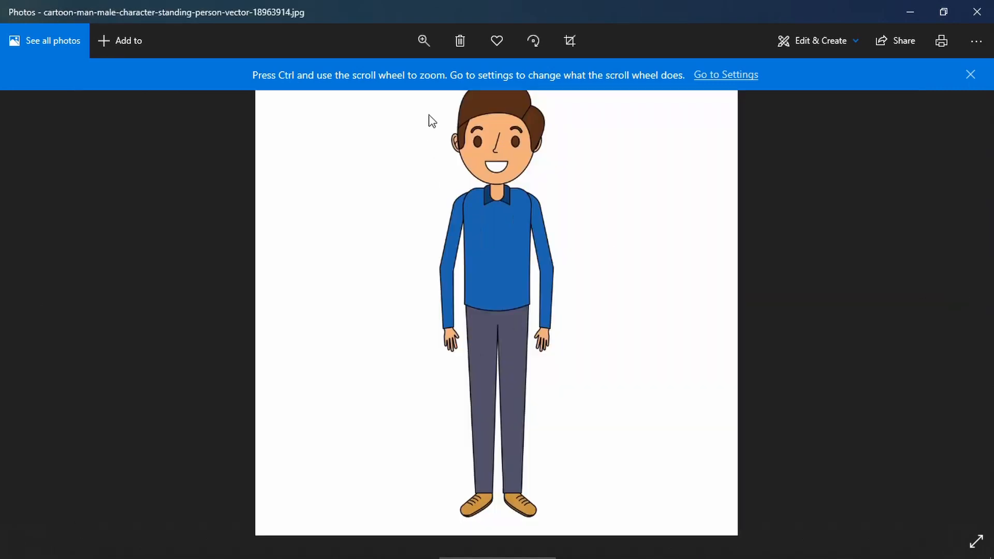
click(977, 11)
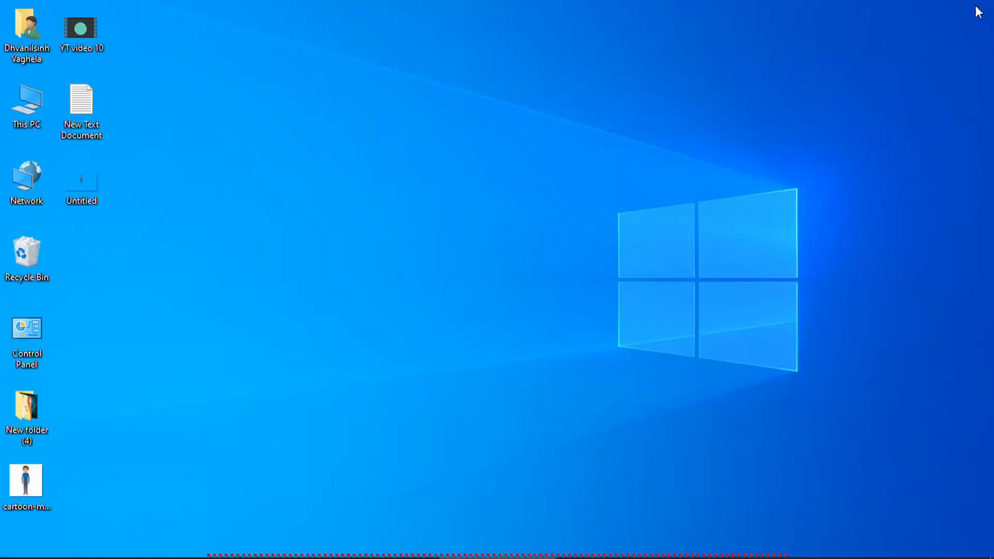
Step: Reopen Untitled.png from the desktop and inspect the cut-out man, returning the zoom to its minimum
double_click(70, 189)
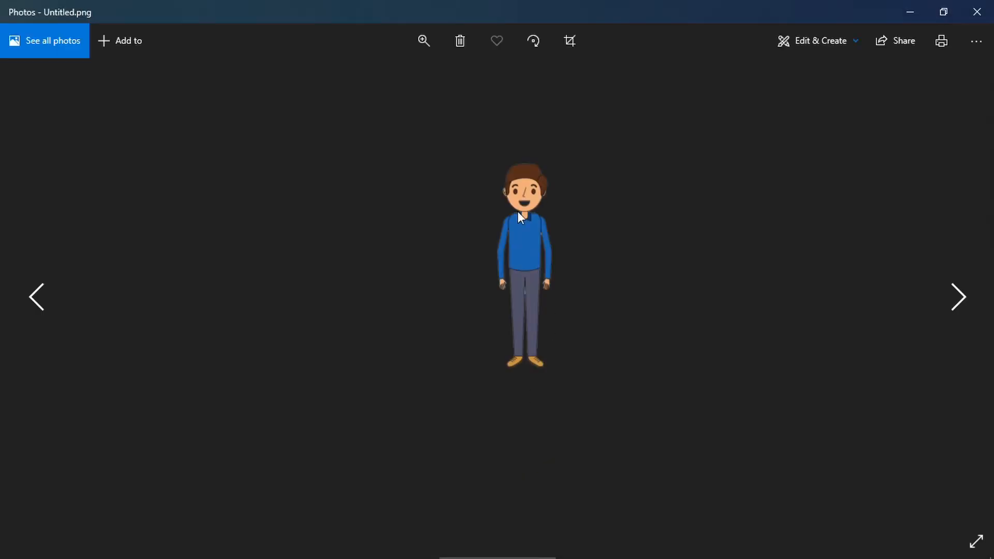
click(443, 42)
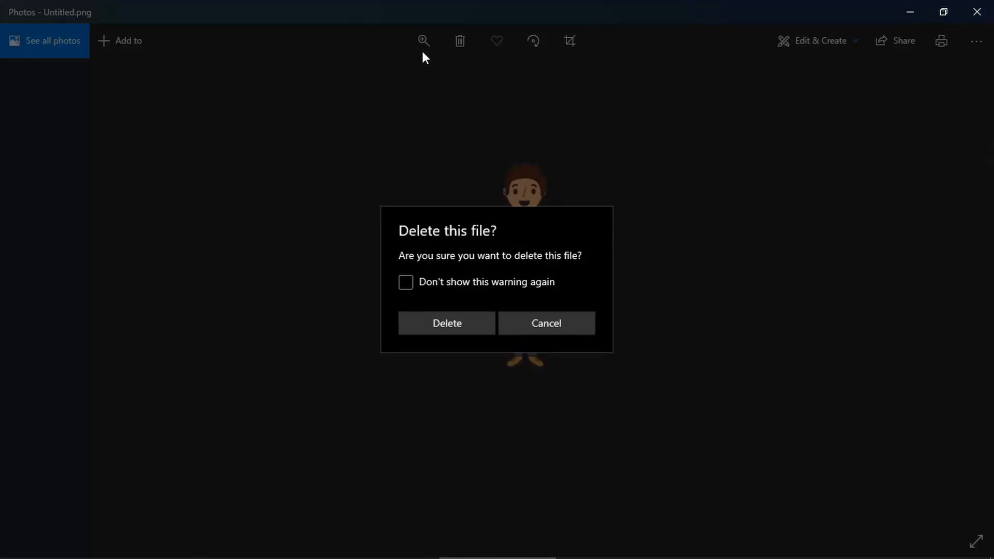
click(538, 323)
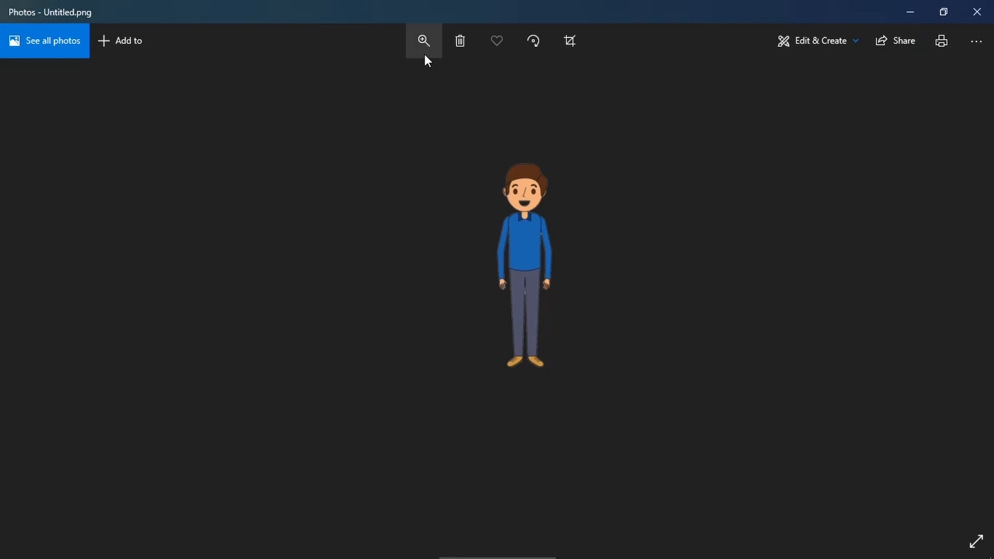
click(424, 54)
drag(403, 78, 356, 80)
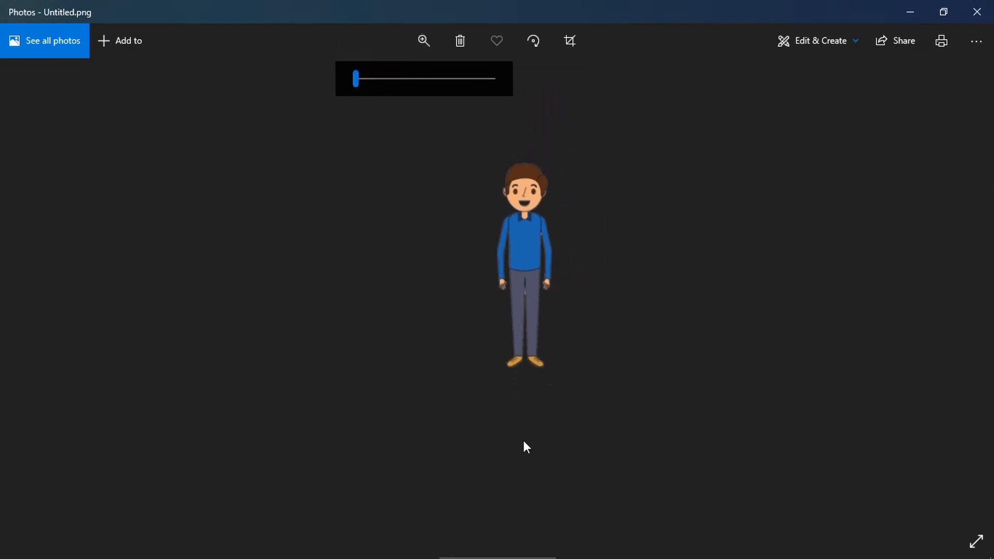